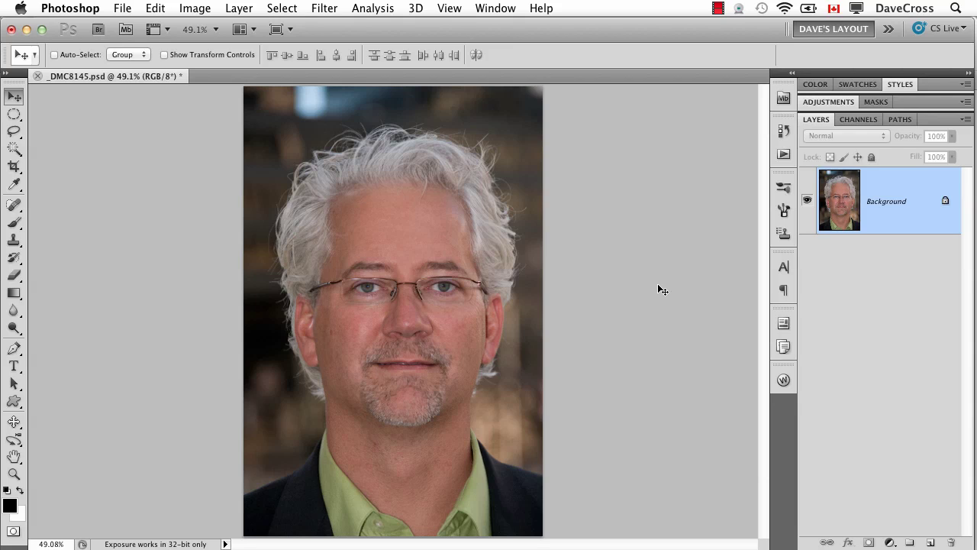
- Quick-select the man's face, hair and shoulders, subtract the background beside the face, and open Refine Edge
key(w)
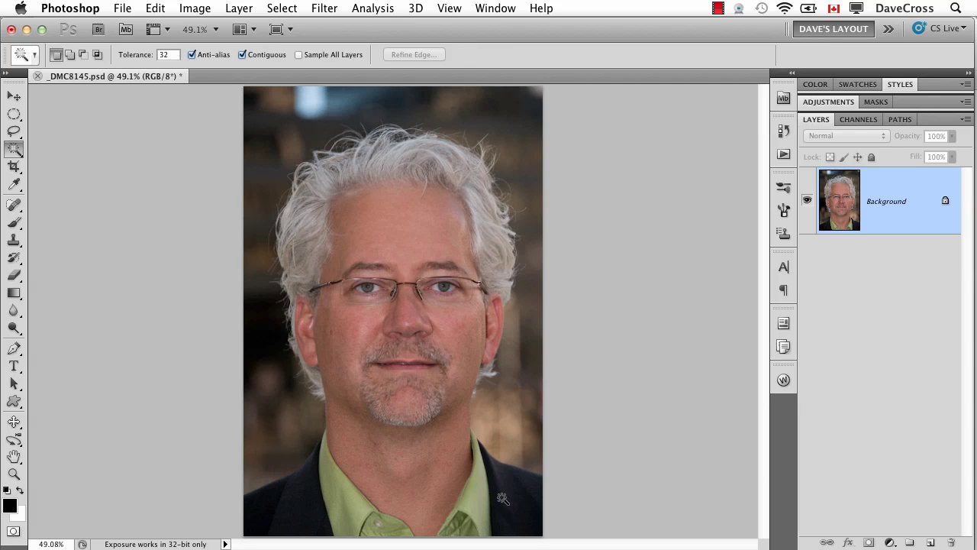
key(shift+w)
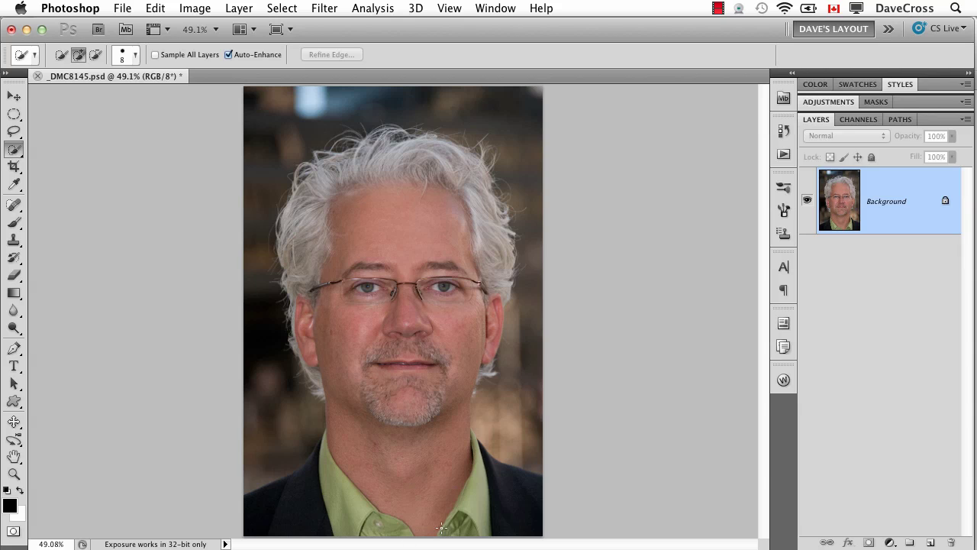
mouse_move(491, 505)
mouse_down()
mouse_move(411, 476)
mouse_move(389, 411)
mouse_move(388, 355)
mouse_move(402, 319)
mouse_move(433, 452)
mouse_move(477, 491)
mouse_move(520, 501)
mouse_move(441, 521)
mouse_move(273, 521)
mouse_move(324, 451)
mouse_move(303, 464)
mouse_up()
mouse_move(349, 372)
mouse_down()
mouse_move(325, 325)
mouse_move(317, 214)
mouse_move(352, 176)
mouse_move(405, 162)
mouse_move(450, 197)
mouse_move(472, 227)
mouse_up()
key(alt)
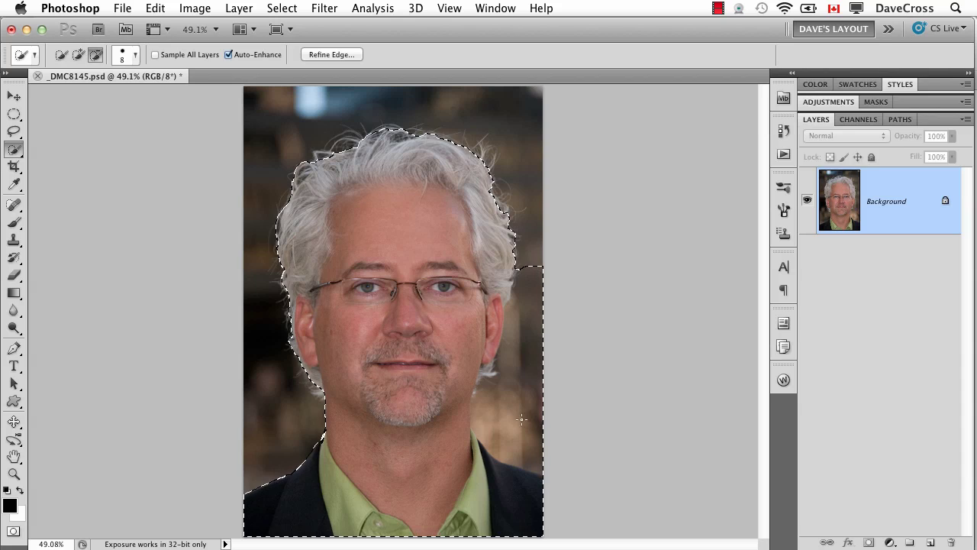
mouse_move(504, 424)
mouse_down()
mouse_move(543, 331)
mouse_move(541, 262)
mouse_up()
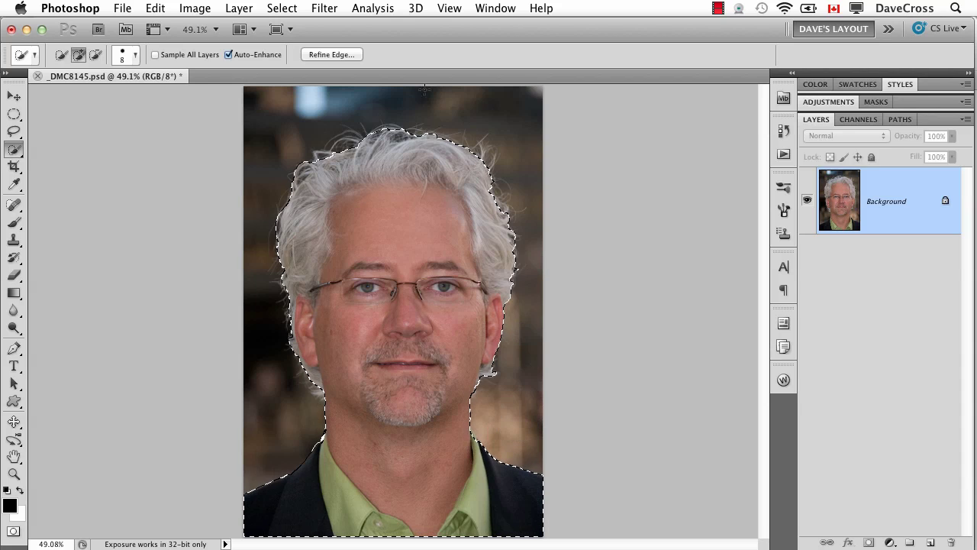
click(340, 54)
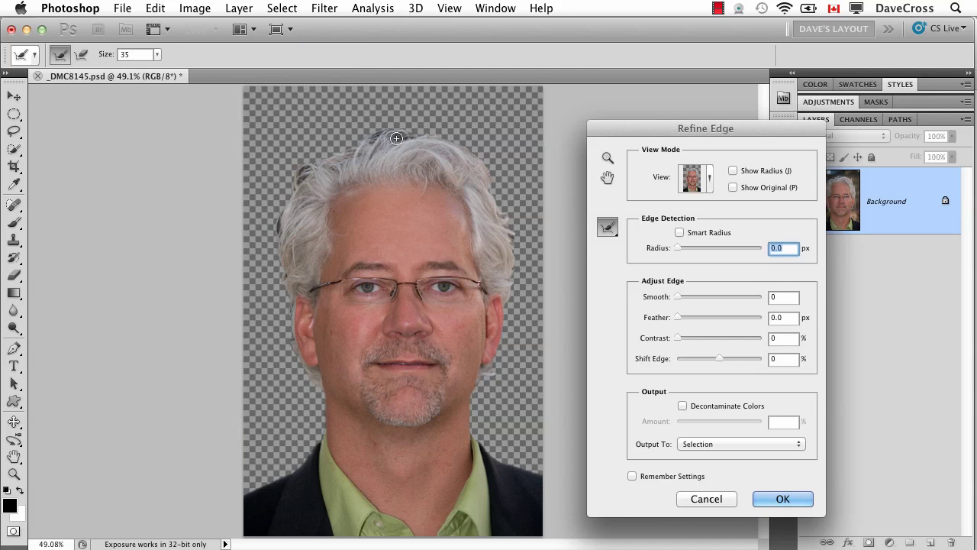
- Brush Refine Radius over the top-left hair strands, preview in Black & White, and apply the refinement
mouse_move(410, 139)
mouse_down()
mouse_move(309, 165)
mouse_move(347, 146)
mouse_move(317, 155)
mouse_move(328, 144)
mouse_move(289, 205)
mouse_move(296, 188)
mouse_move(275, 247)
mouse_move(285, 288)
mouse_move(276, 220)
mouse_move(302, 163)
mouse_move(285, 204)
mouse_move(347, 136)
mouse_move(444, 131)
mouse_move(498, 187)
mouse_move(497, 172)
mouse_move(474, 142)
mouse_move(518, 248)
mouse_move(522, 288)
mouse_move(510, 298)
mouse_move(517, 255)
mouse_move(517, 279)
mouse_move(504, 172)
mouse_up()
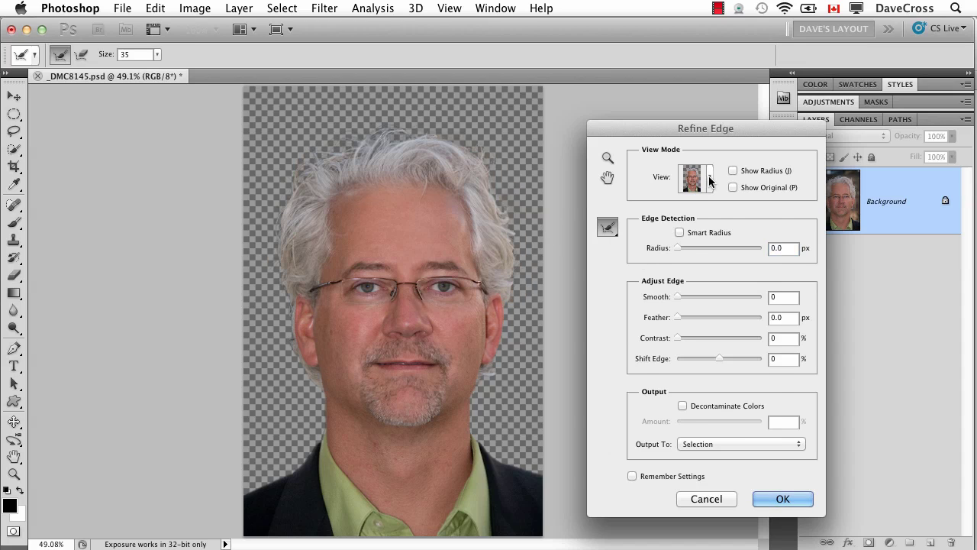
click(709, 181)
click(697, 338)
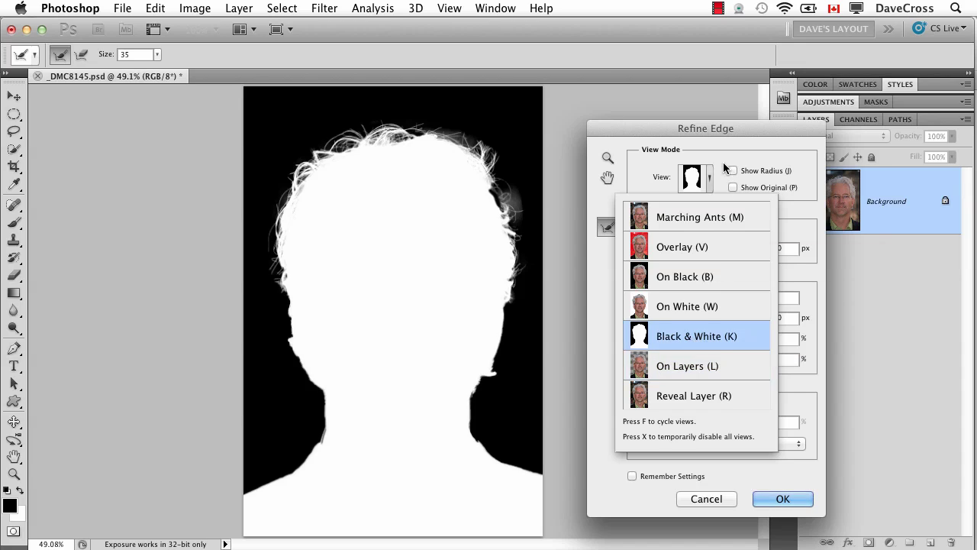
click(723, 153)
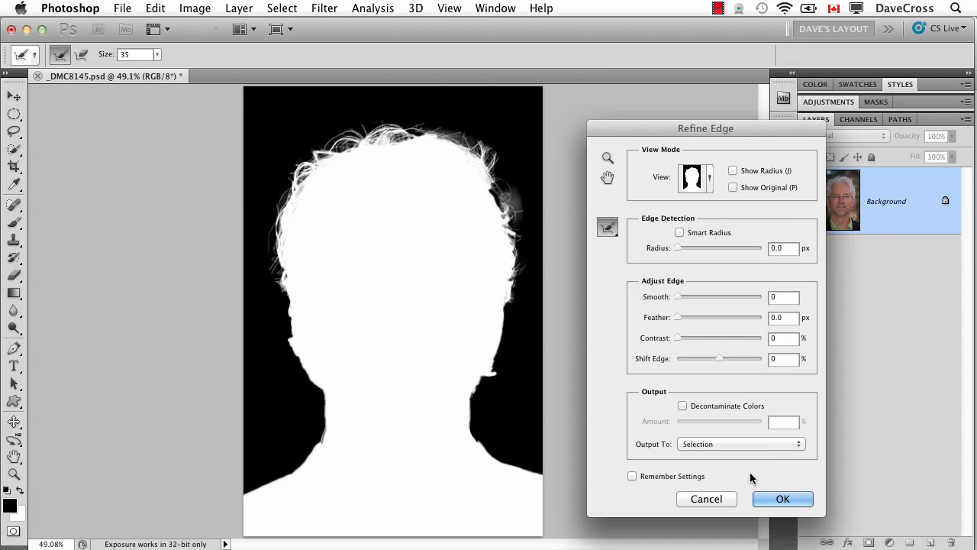
click(770, 497)
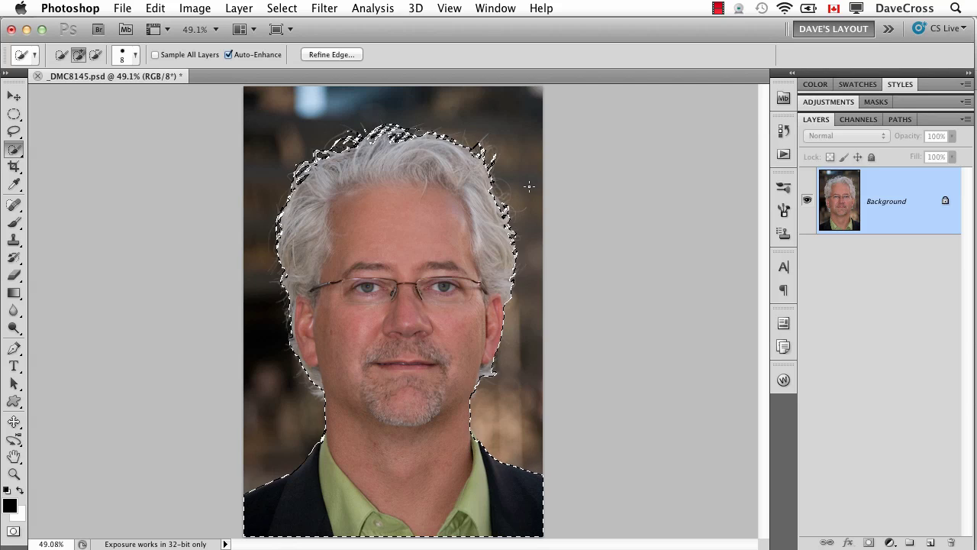
- Save the refined head-and-hair selection into a new channel with Save Selection
click(284, 8)
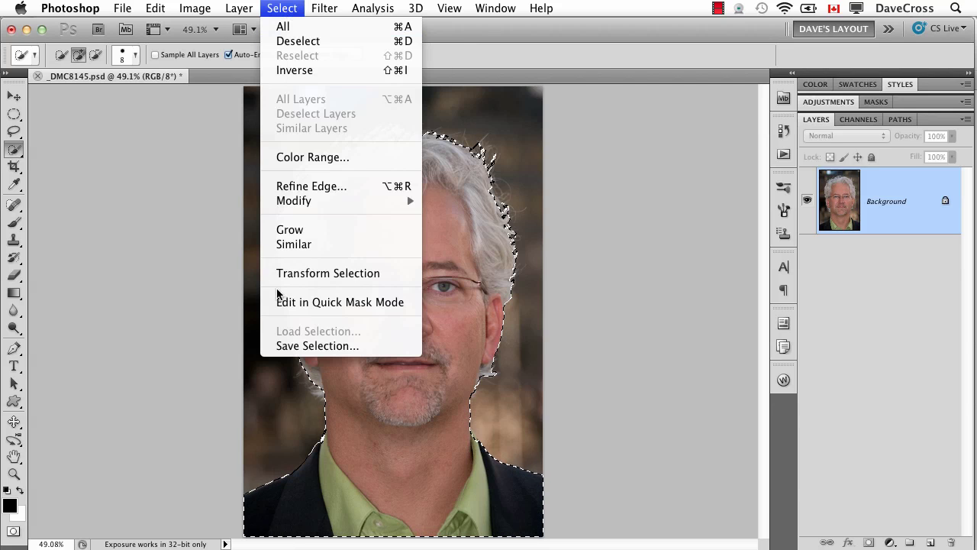
click(285, 346)
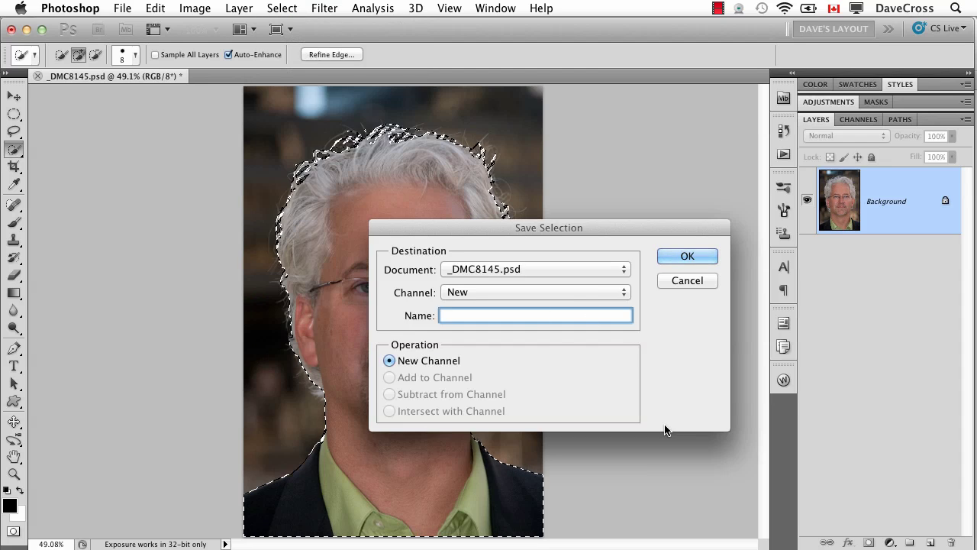
click(502, 293)
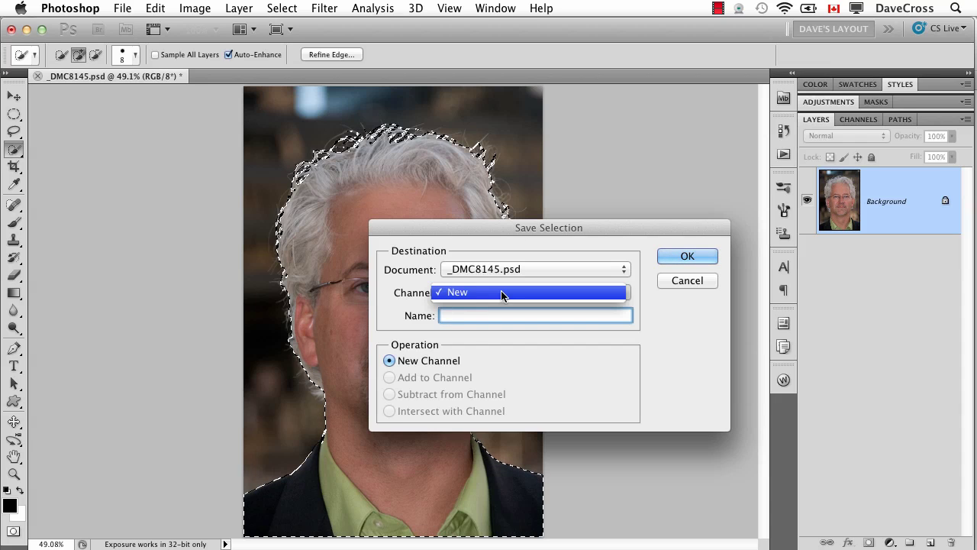
click(501, 293)
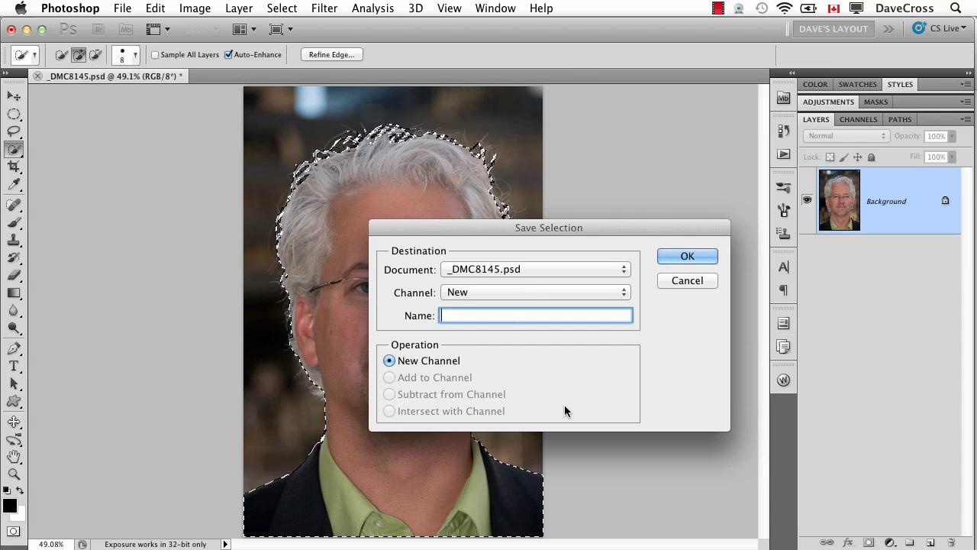
click(687, 257)
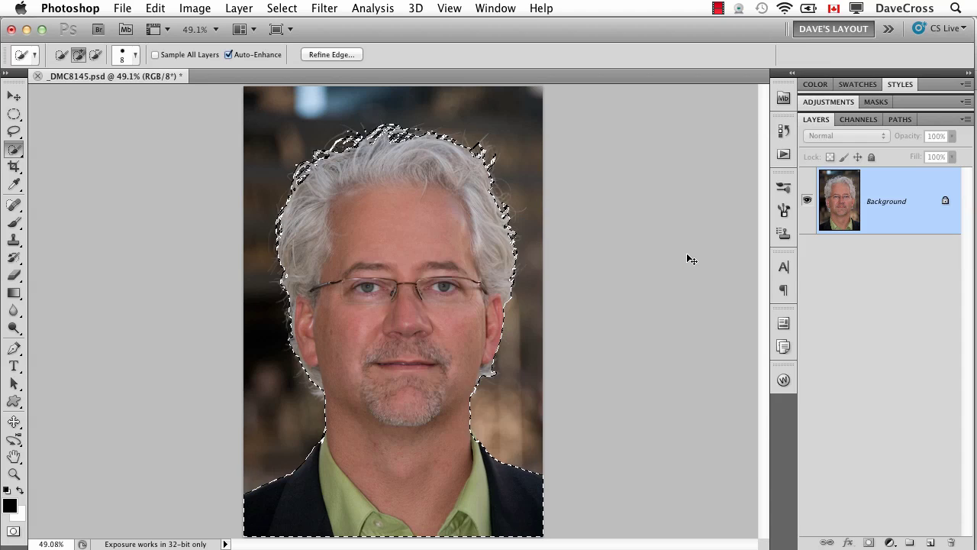
click(860, 120)
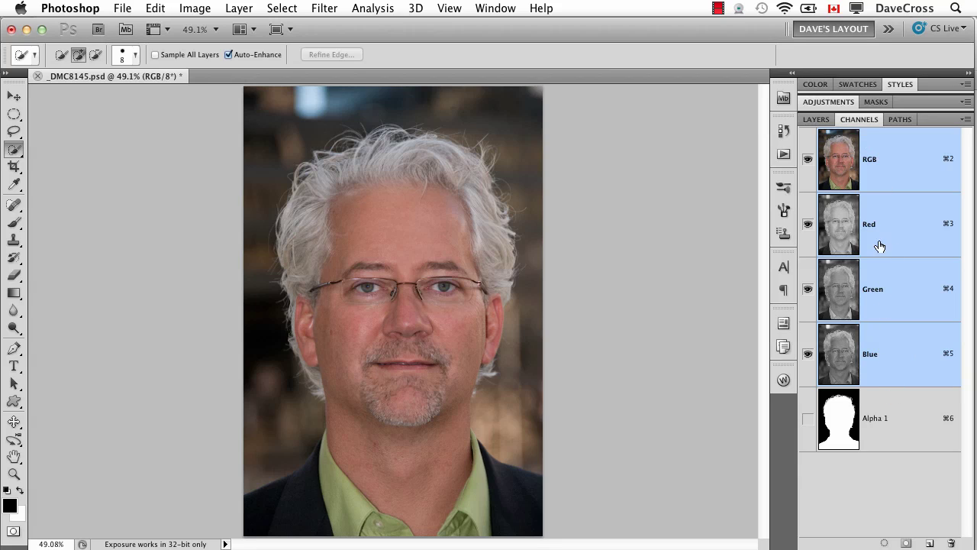
click(840, 415)
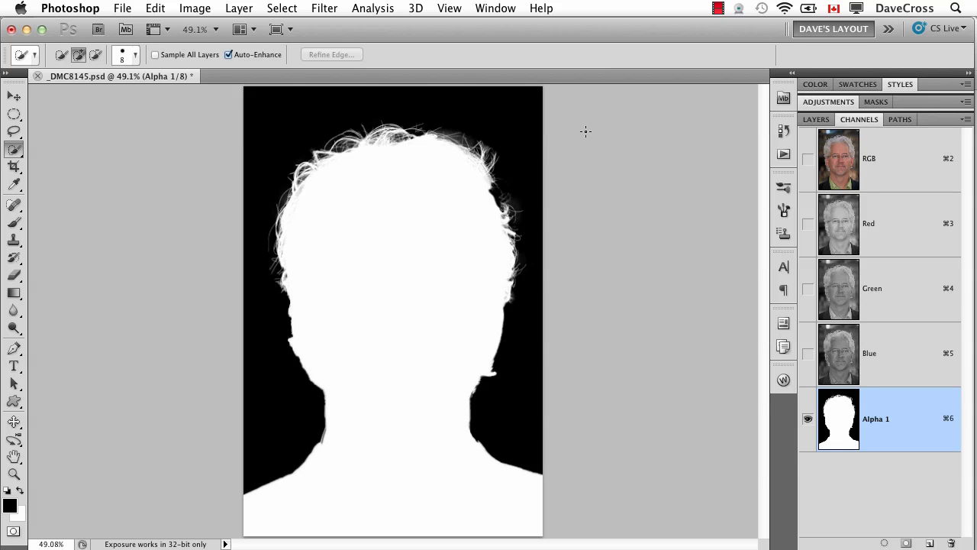
click(837, 171)
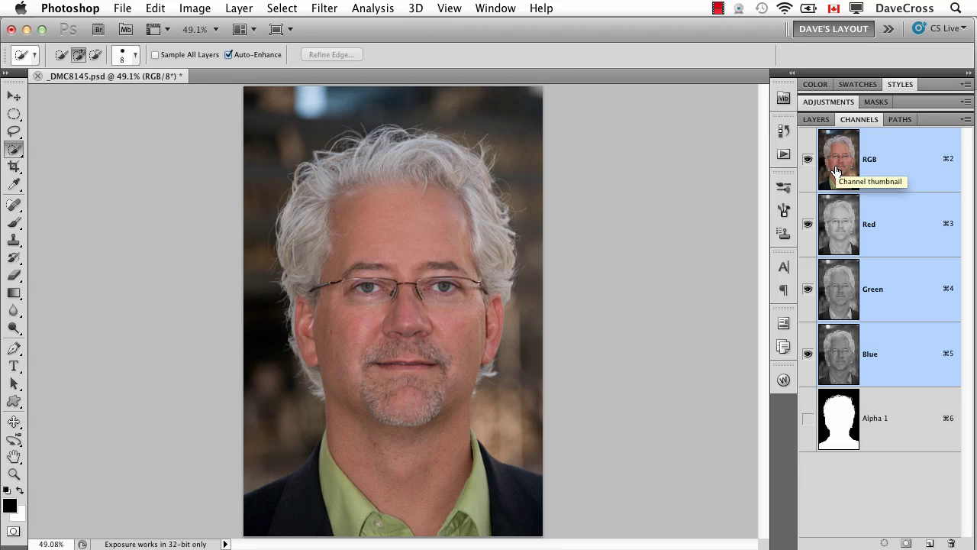
click(817, 122)
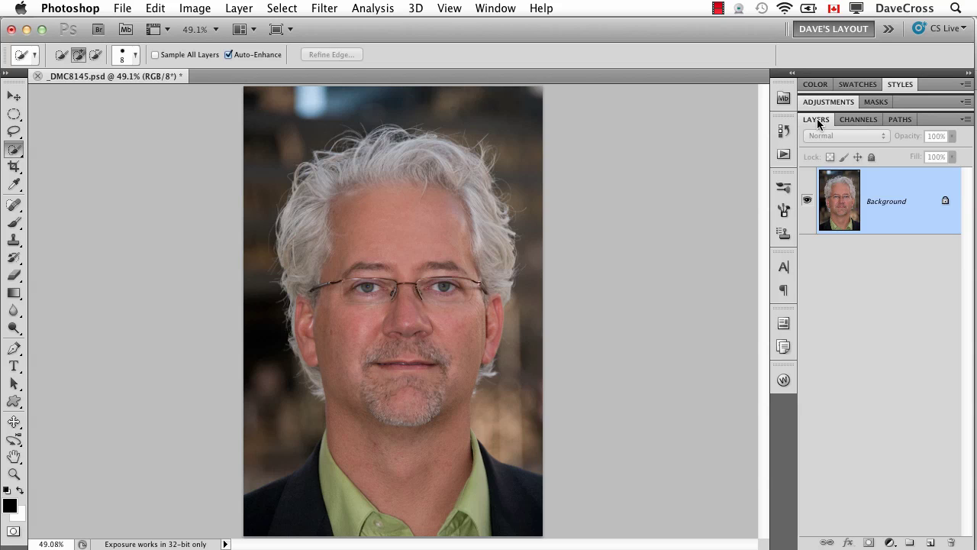
- Load the saved selection from the Alpha 1 channel with Load Selection
click(287, 8)
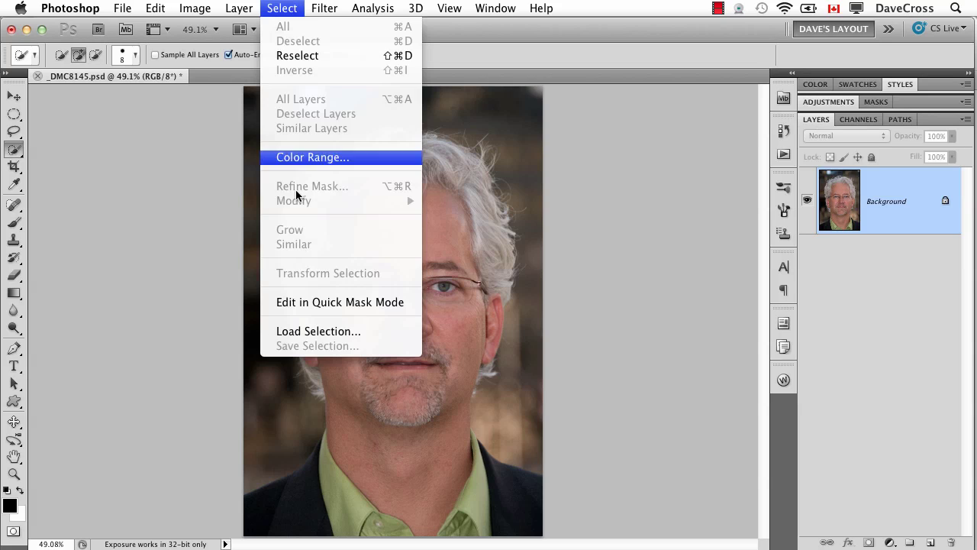
click(302, 334)
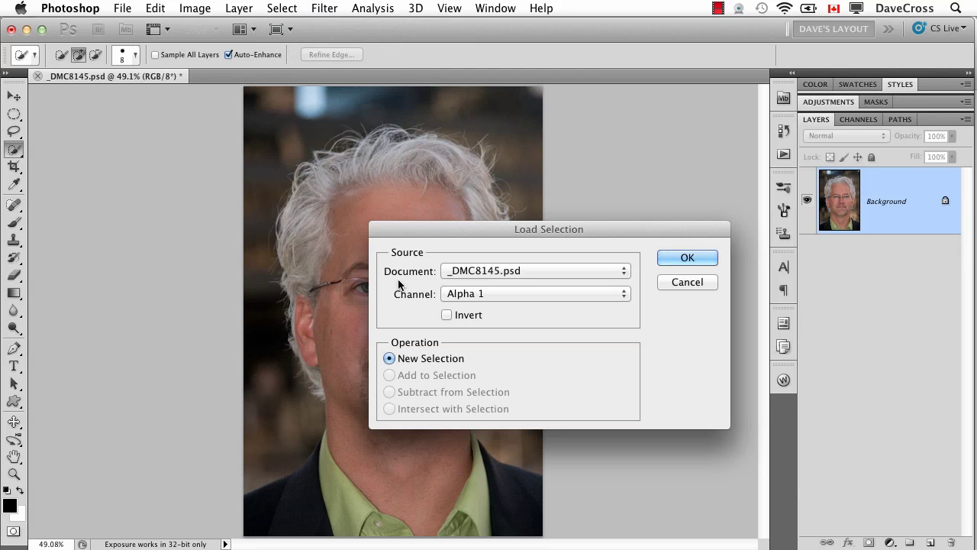
click(487, 292)
click(487, 293)
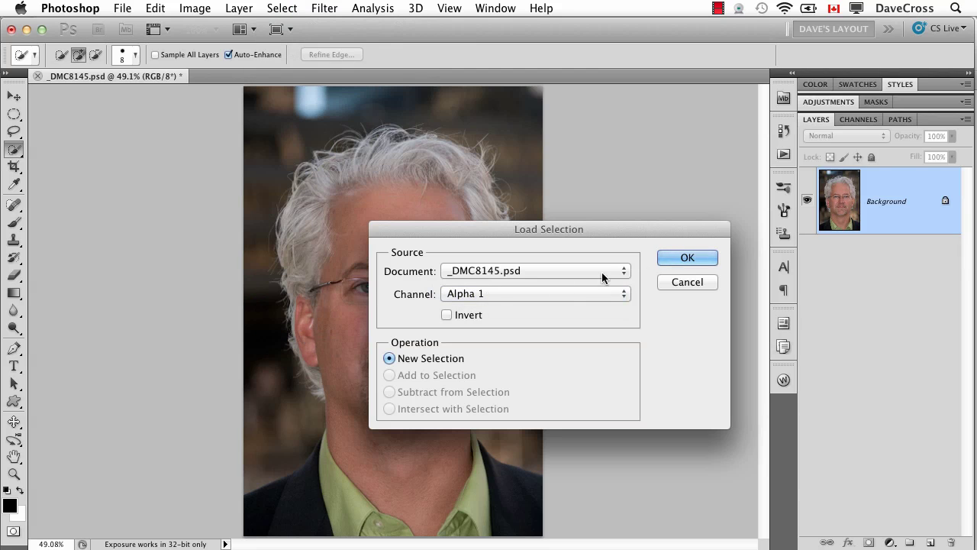
click(687, 258)
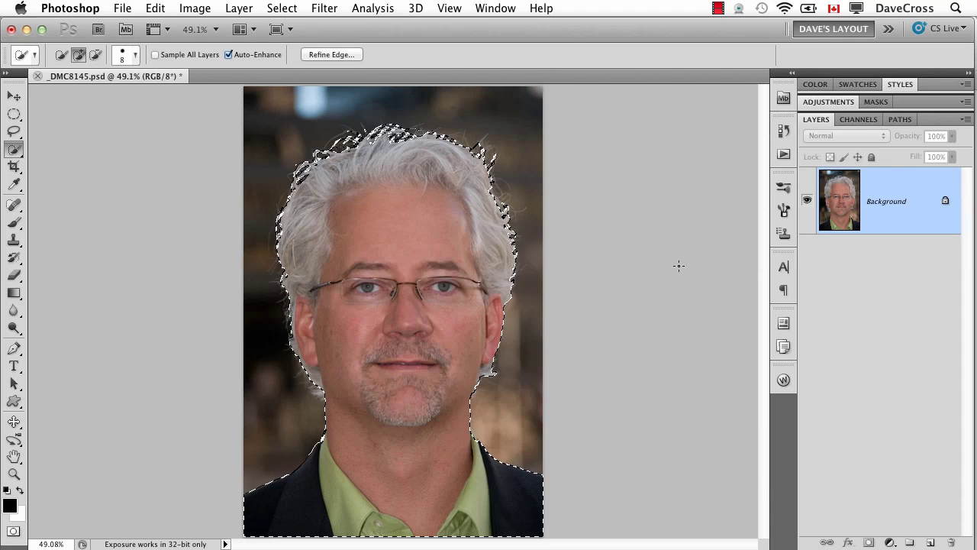
- Deselect, then reload Alpha 1 by Cmd-clicking its thumbnail in the Channels panel
key(super+d)
click(861, 123)
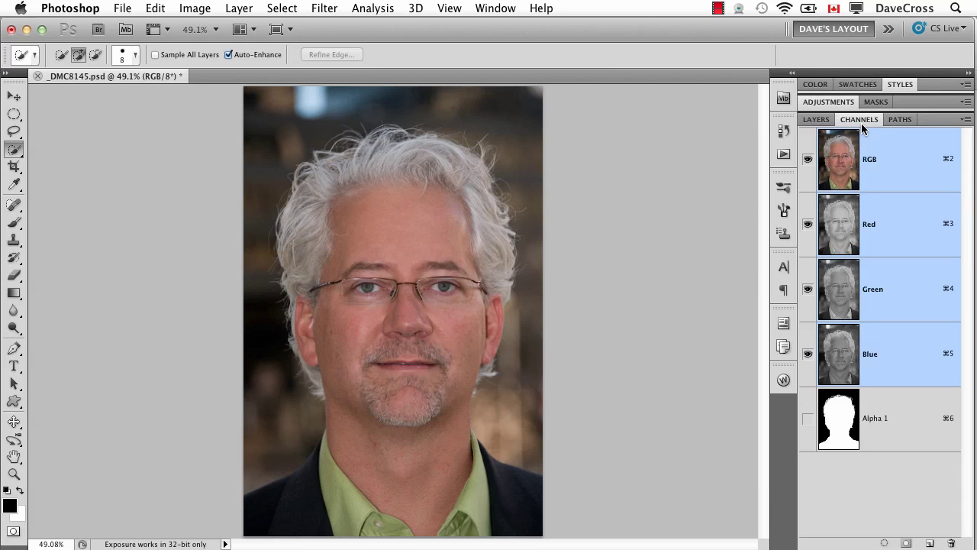
super+click(842, 422)
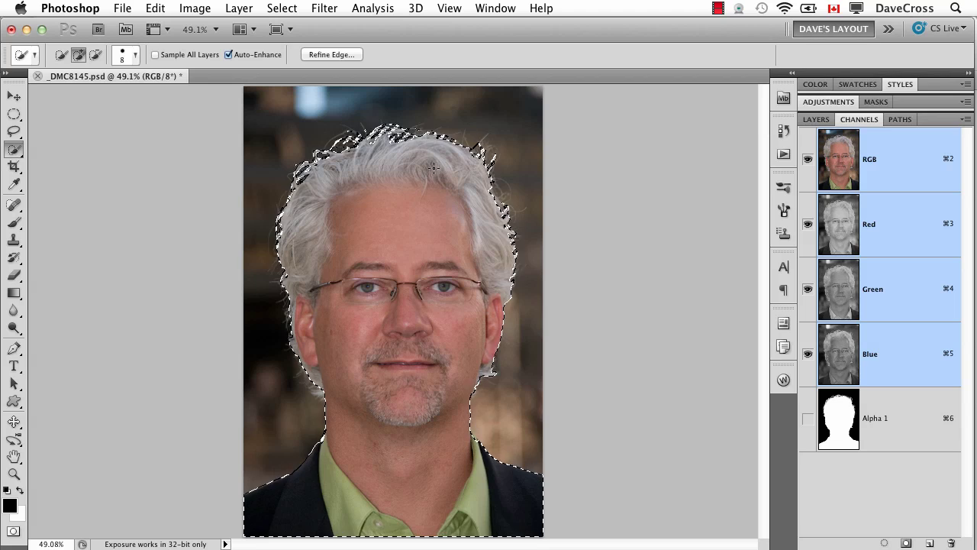
- Trim the selection with the Lasso tool, then save it over Alpha 1 using Replace Channel
key(l)
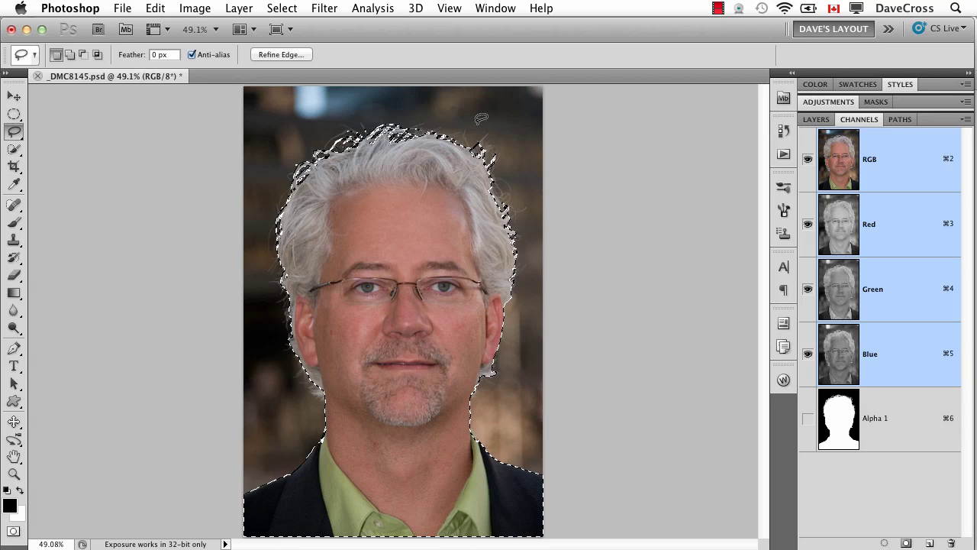
key(alt)
click(290, 7)
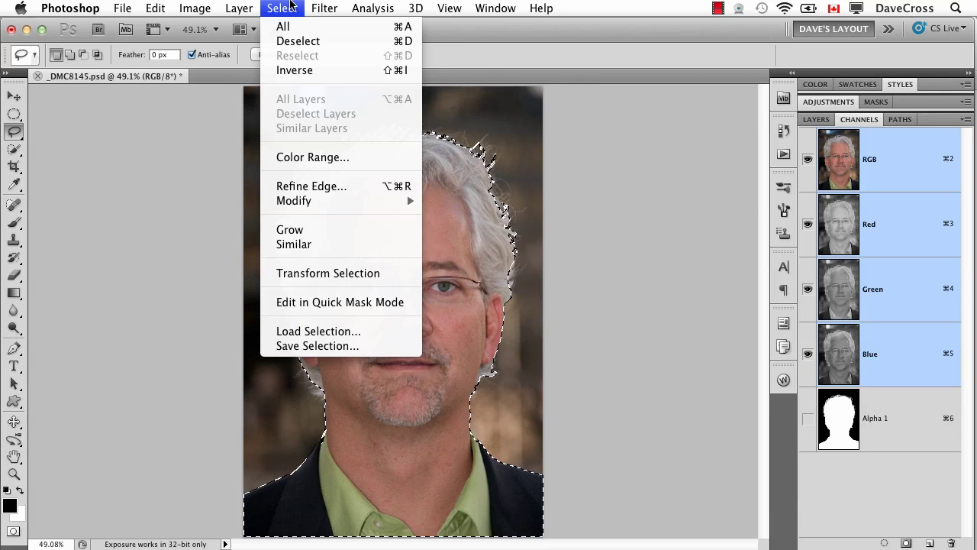
click(315, 345)
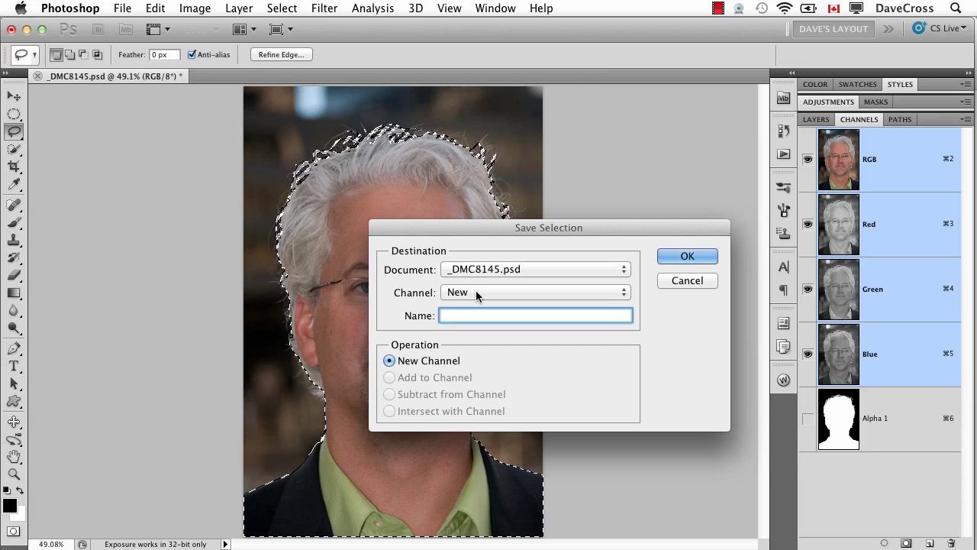
click(476, 292)
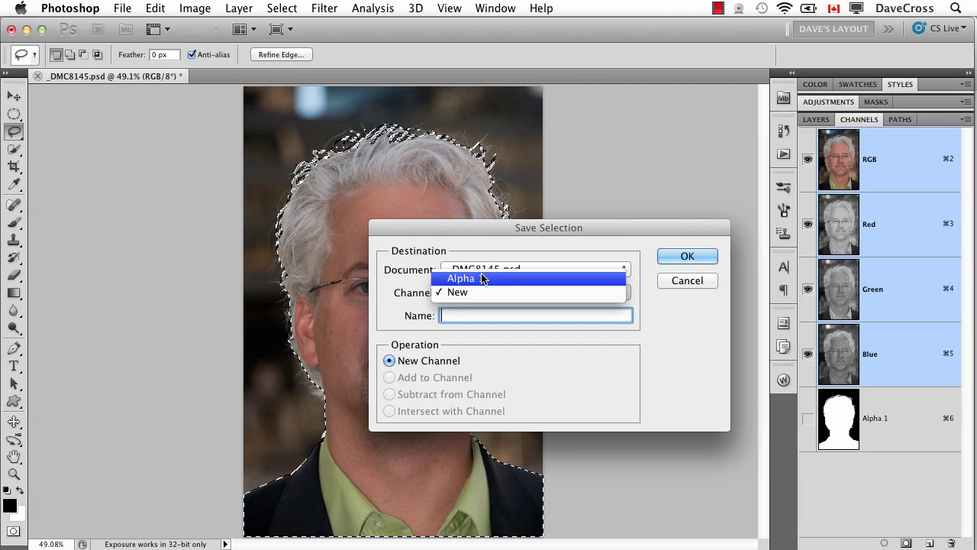
click(482, 279)
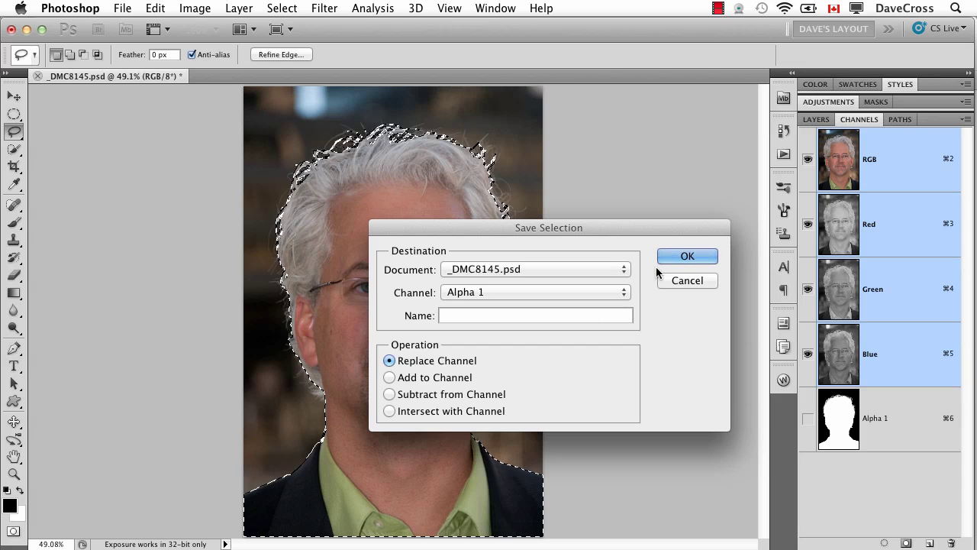
click(679, 258)
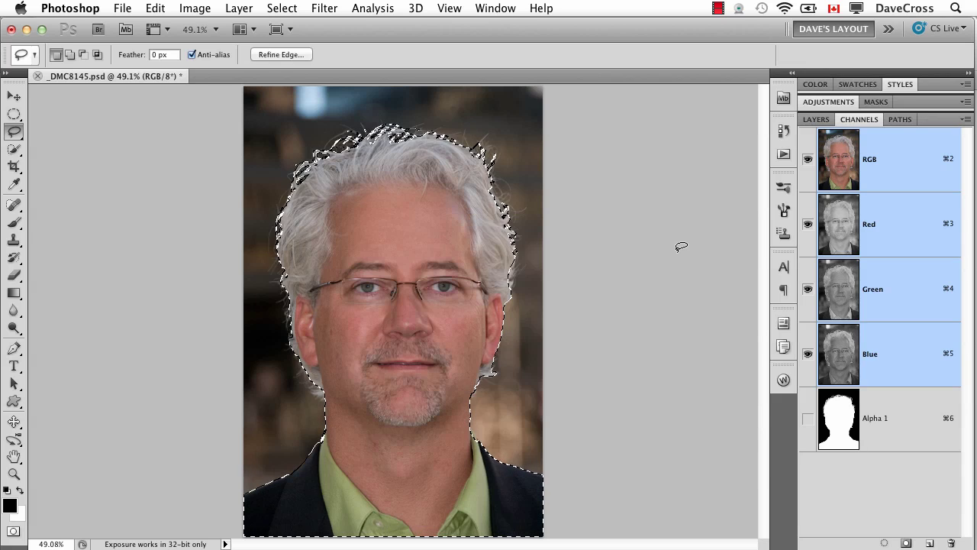